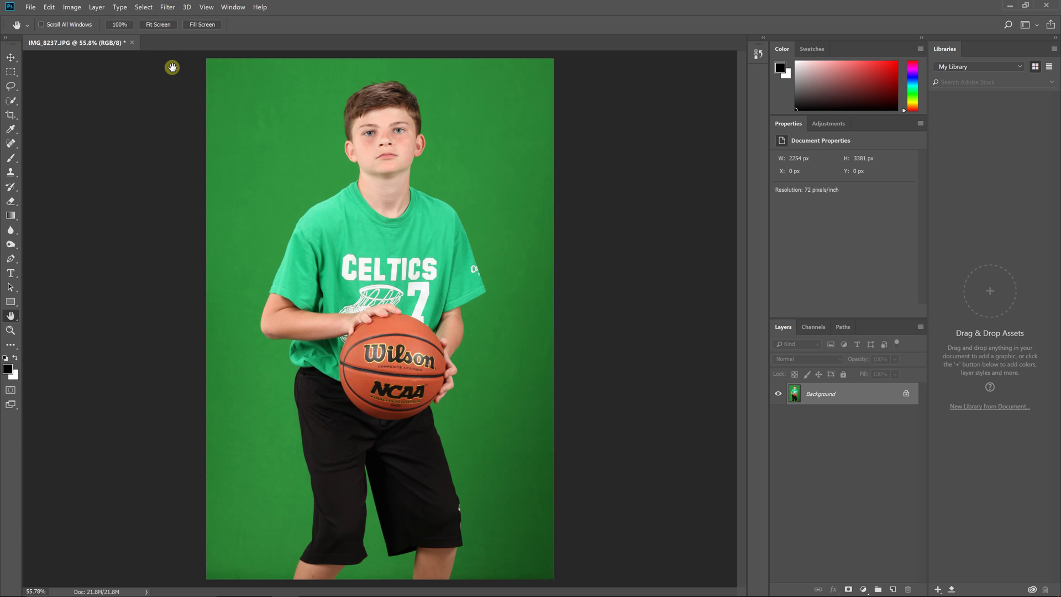
left_click(167, 9)
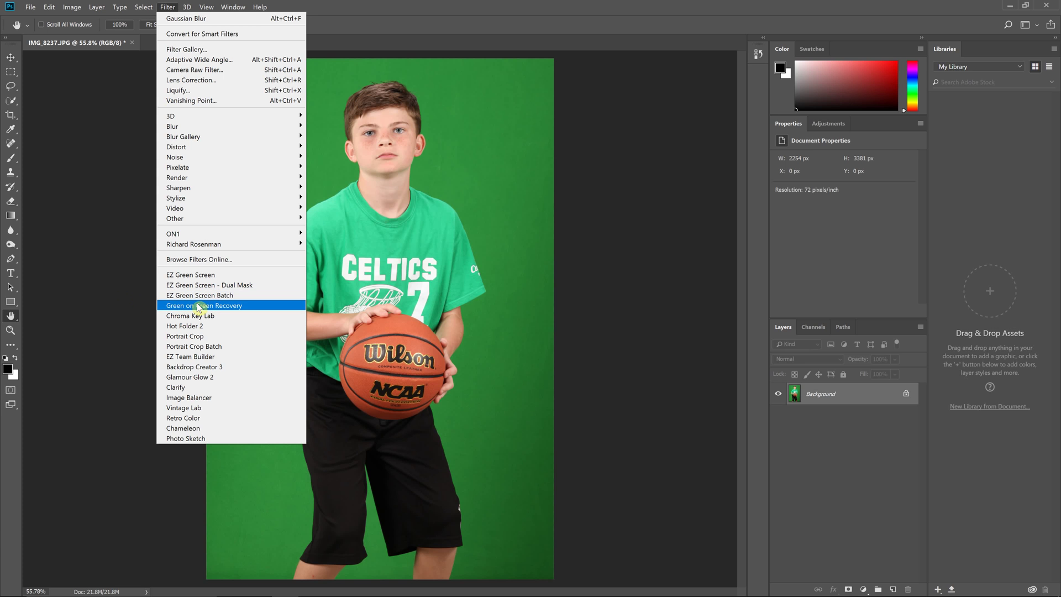
left_click(114, 293)
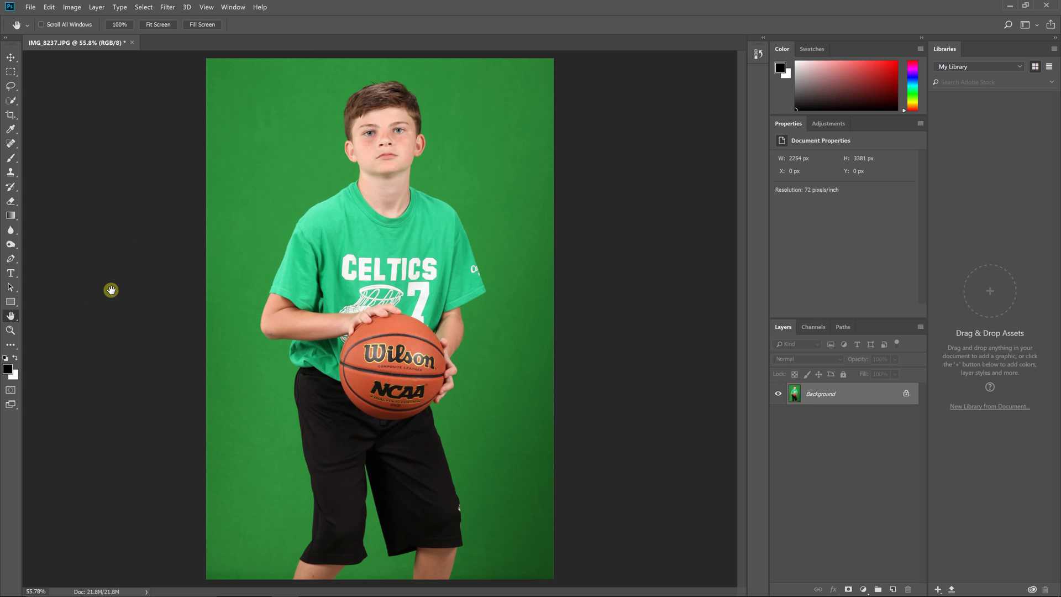
left_click(238, 8)
mouse_move(241, 29)
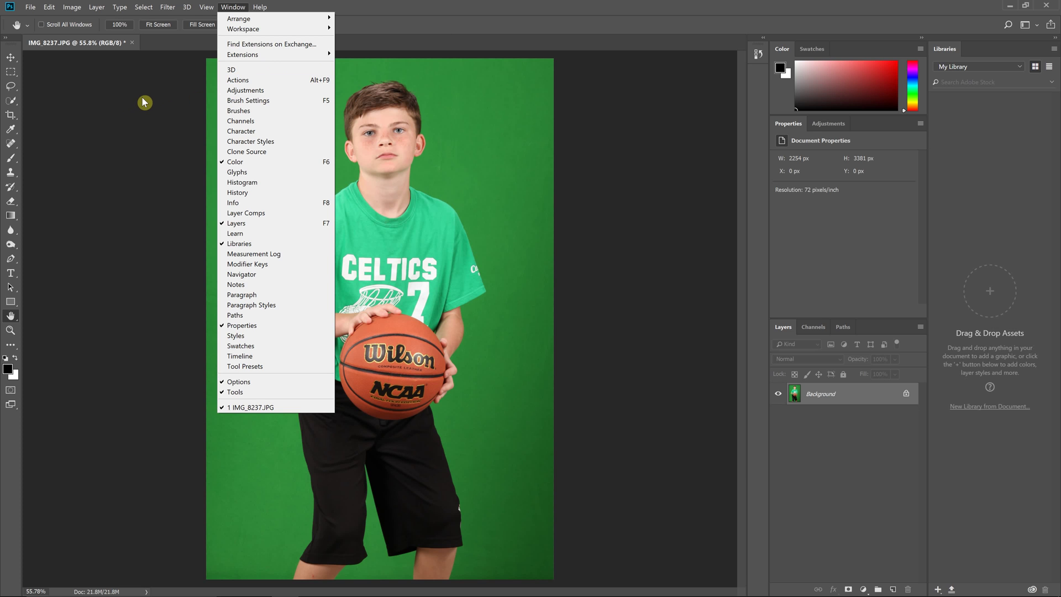
left_click(142, 101)
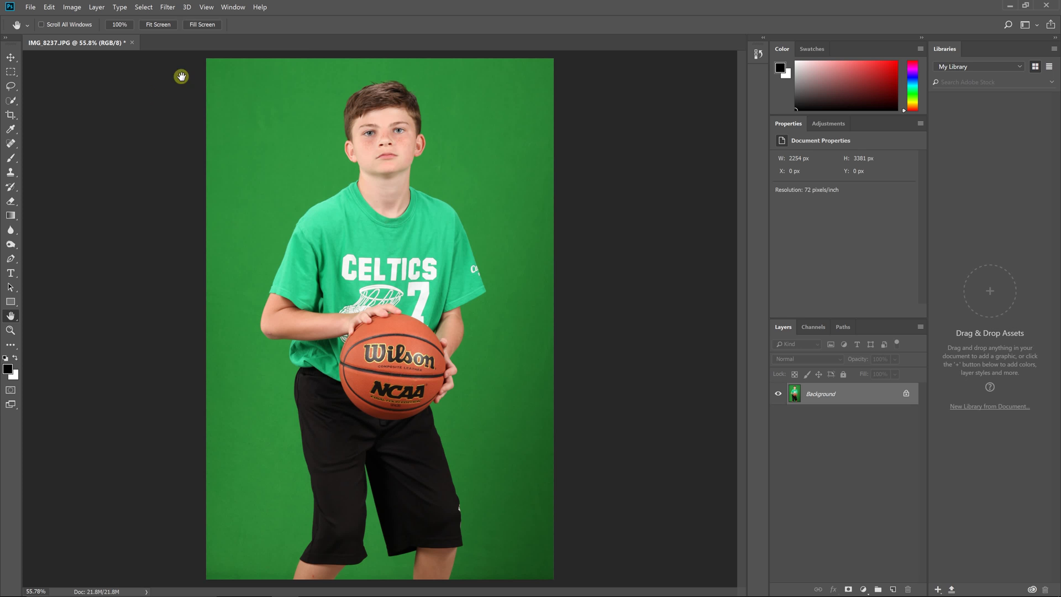
Step: Run EZ Green Screen - Dual Mask on the photo with a loose lasso selection around the boy's hair
left_click(168, 8)
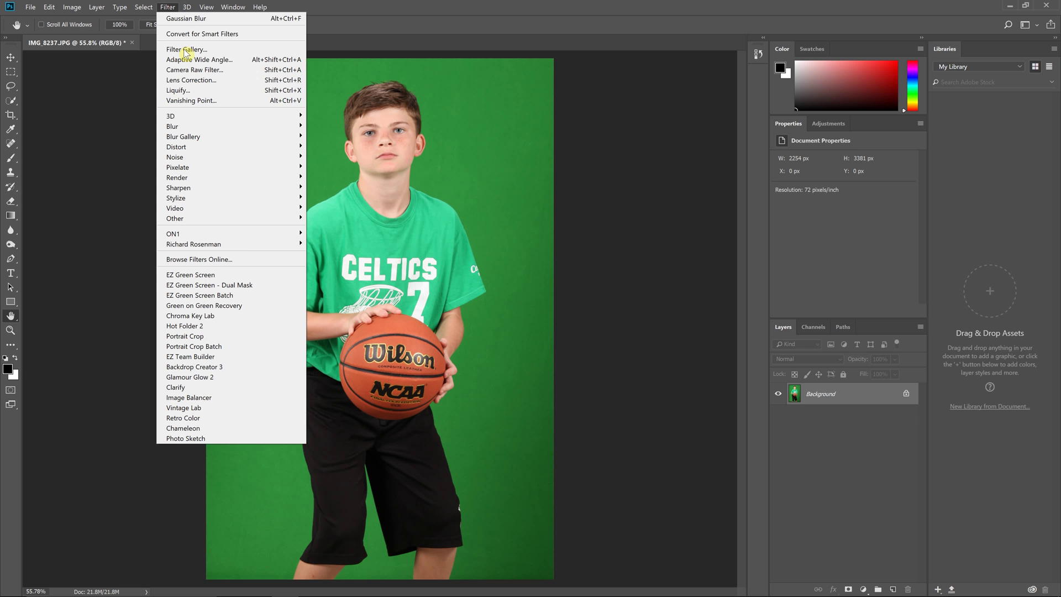
left_click(257, 285)
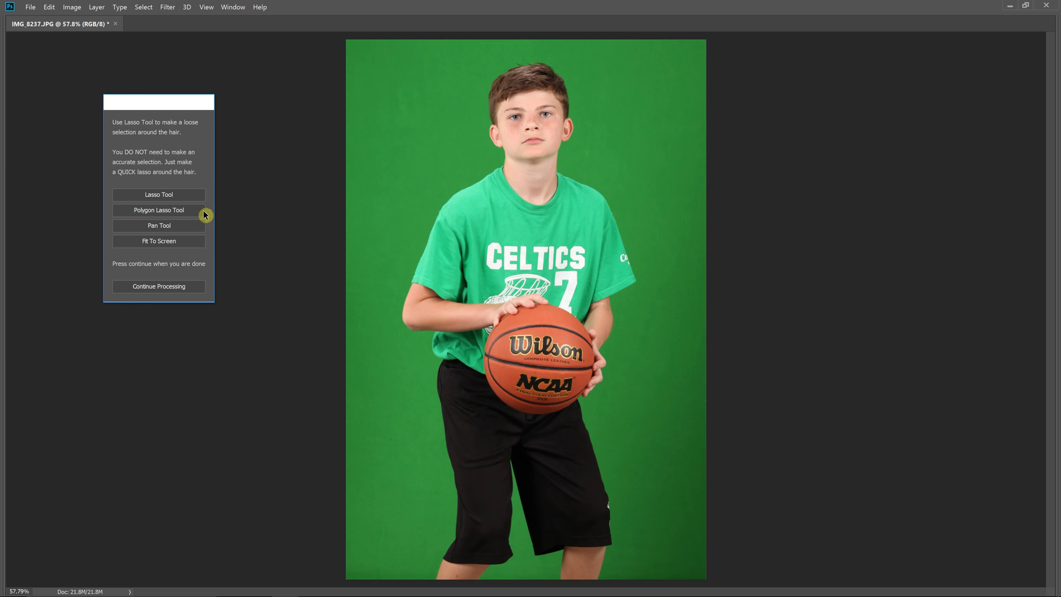
left_click_drag(131, 101, 289, 108)
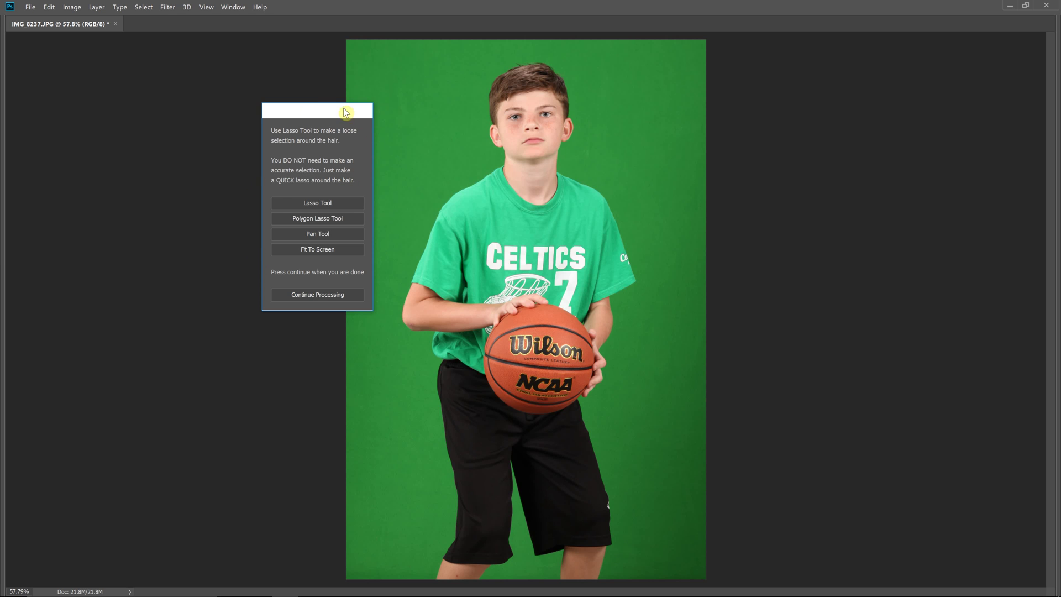
mouse_move(557, 116)
left_mouse_down()
mouse_move(587, 111)
mouse_move(582, 75)
mouse_move(510, 50)
mouse_move(473, 59)
mouse_move(477, 119)
mouse_move(511, 121)
left_mouse_up()
left_click(313, 297)
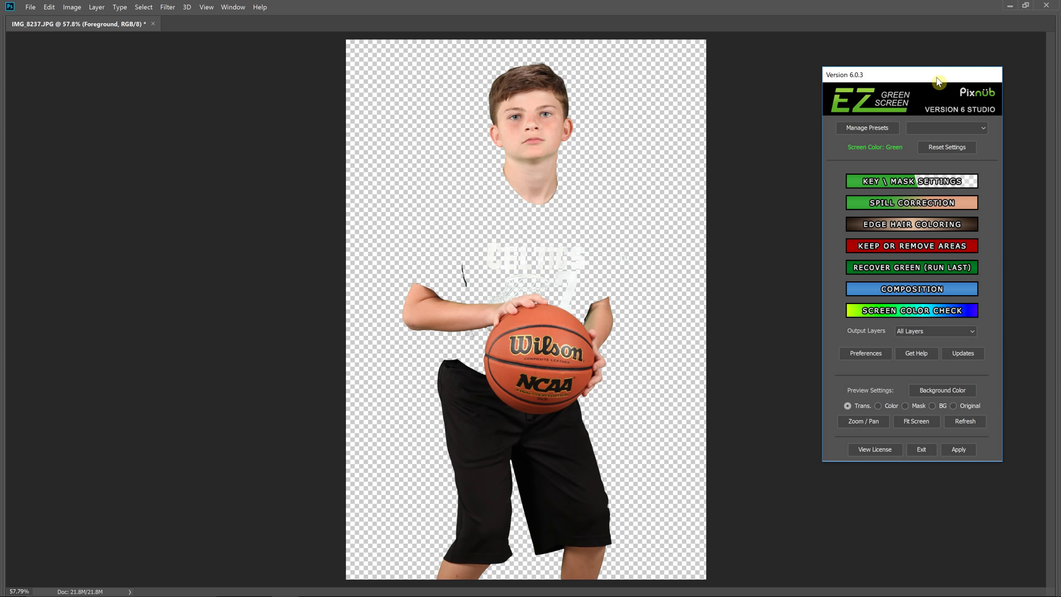
left_click_drag(870, 79, 794, 93)
left_click_drag(913, 91, 849, 101)
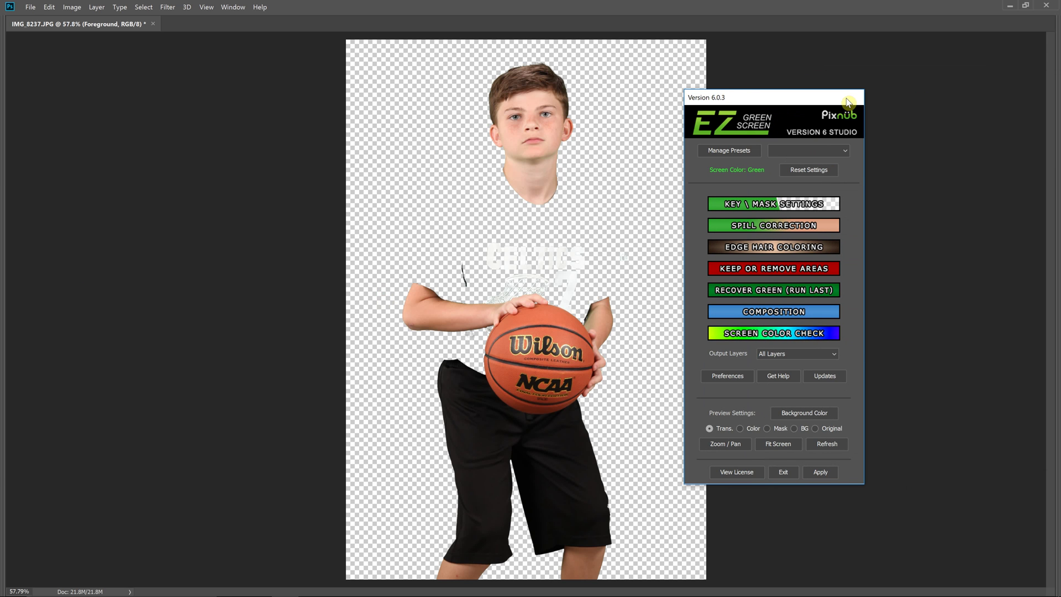
left_click_drag(848, 101, 39, 116)
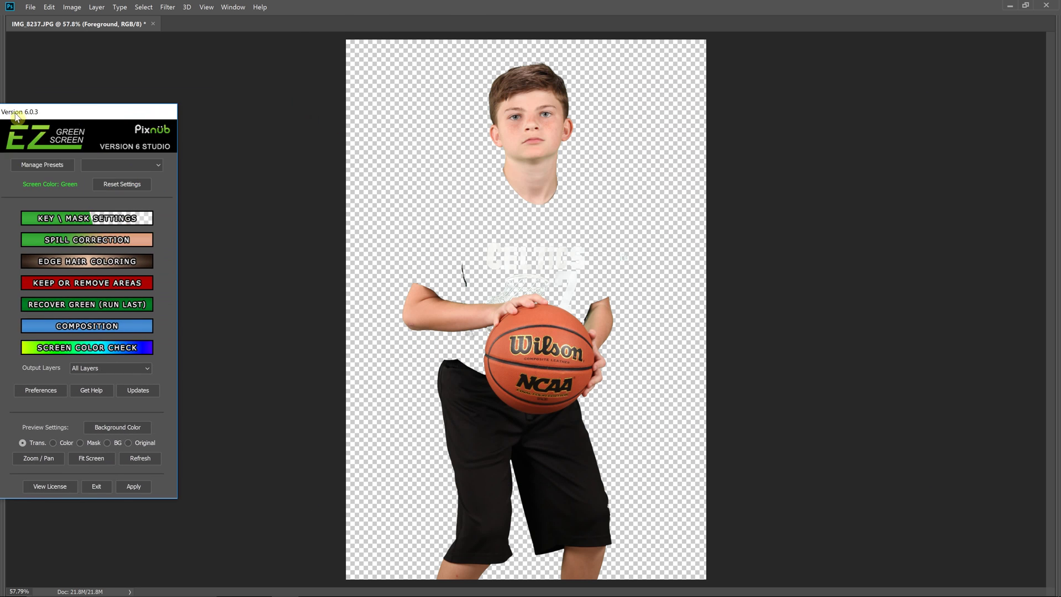
left_click(87, 305)
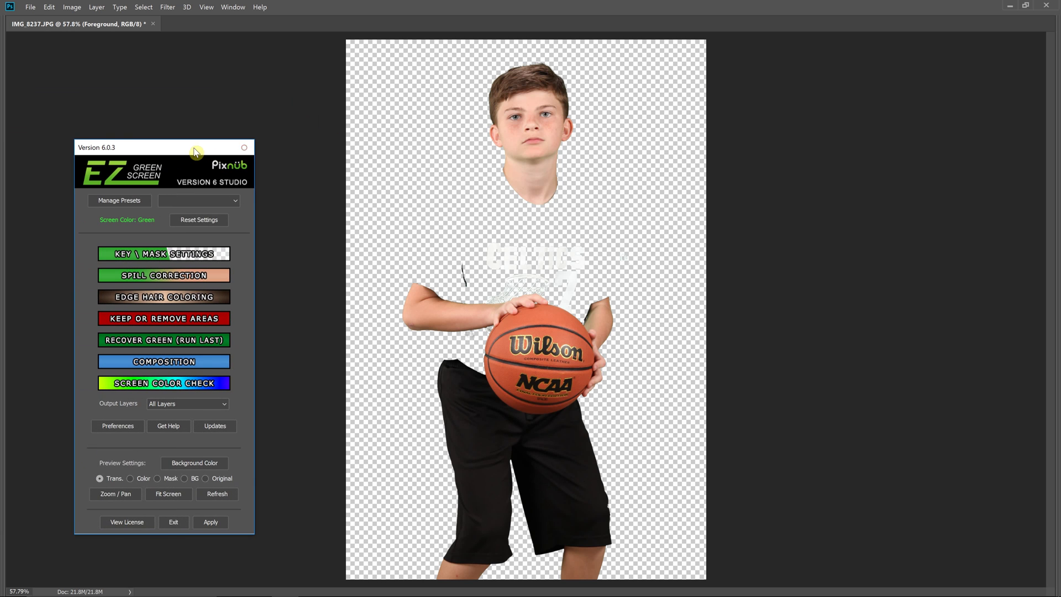
left_click_drag(814, 120, 818, 97)
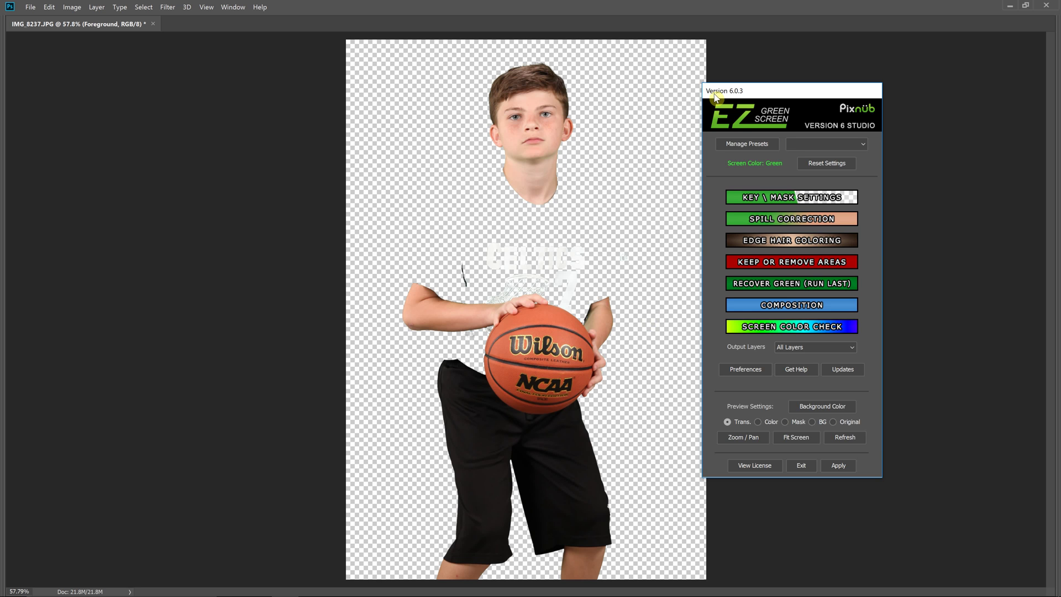
left_click_drag(716, 97, 772, 115)
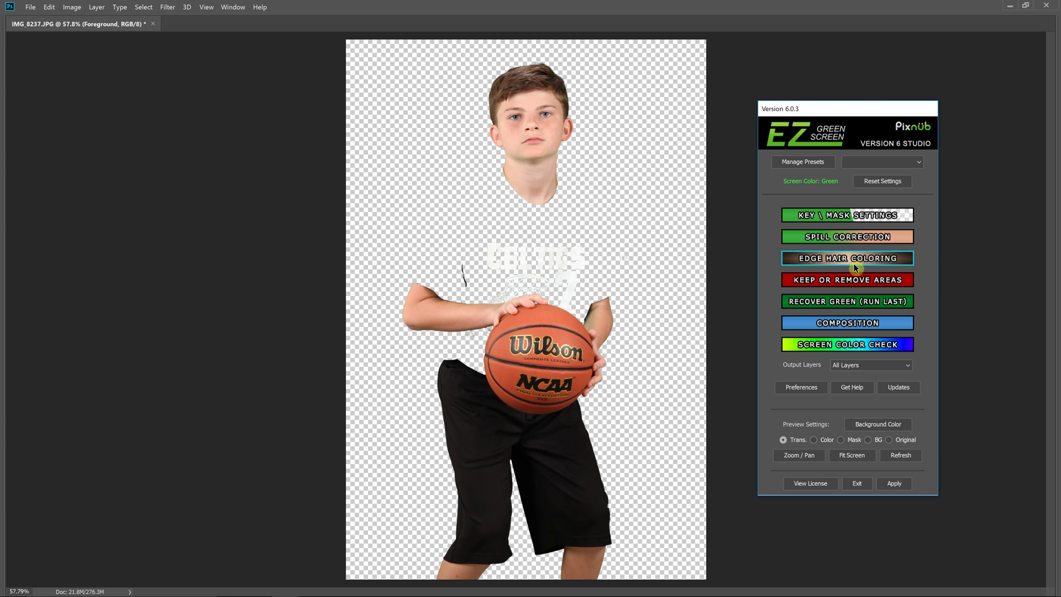
left_click_drag(863, 108, 759, 105)
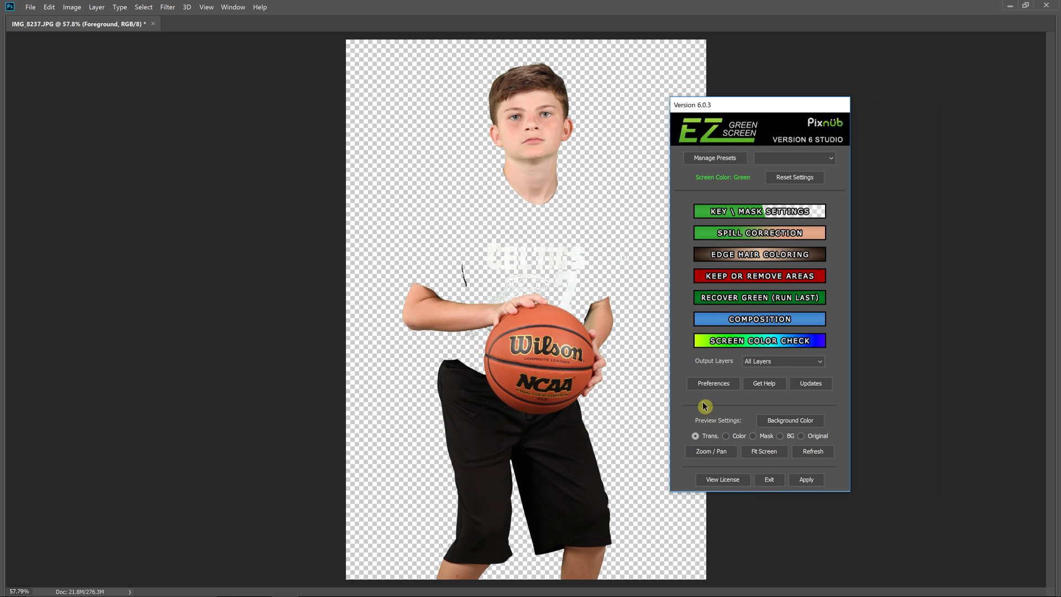
Step: Set the default dual mask selection tool to Polygon Lasso in the EZ Green Screen preferences and save them
left_click(714, 385)
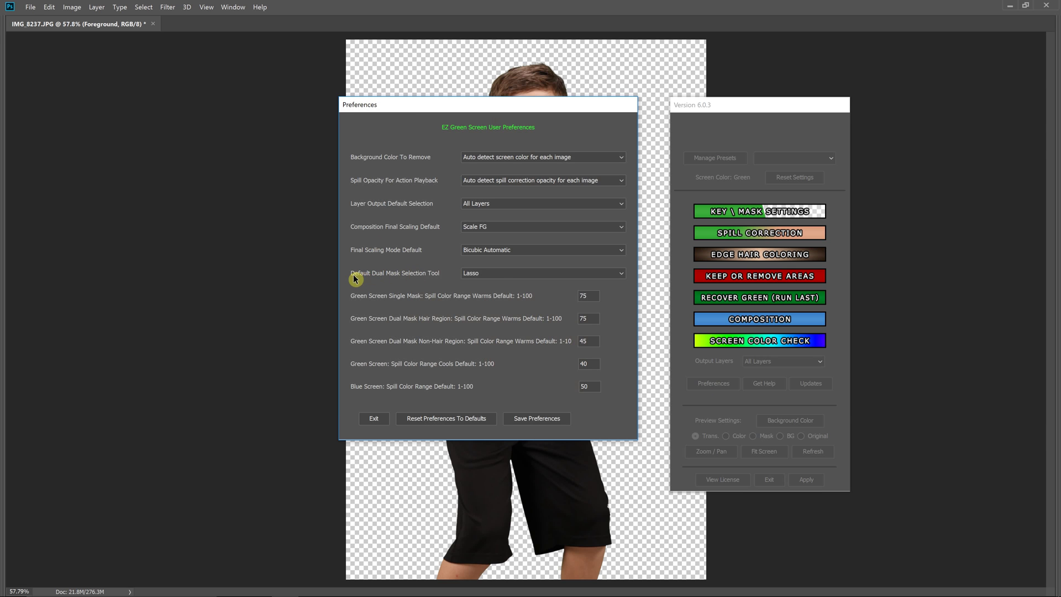
left_click(498, 275)
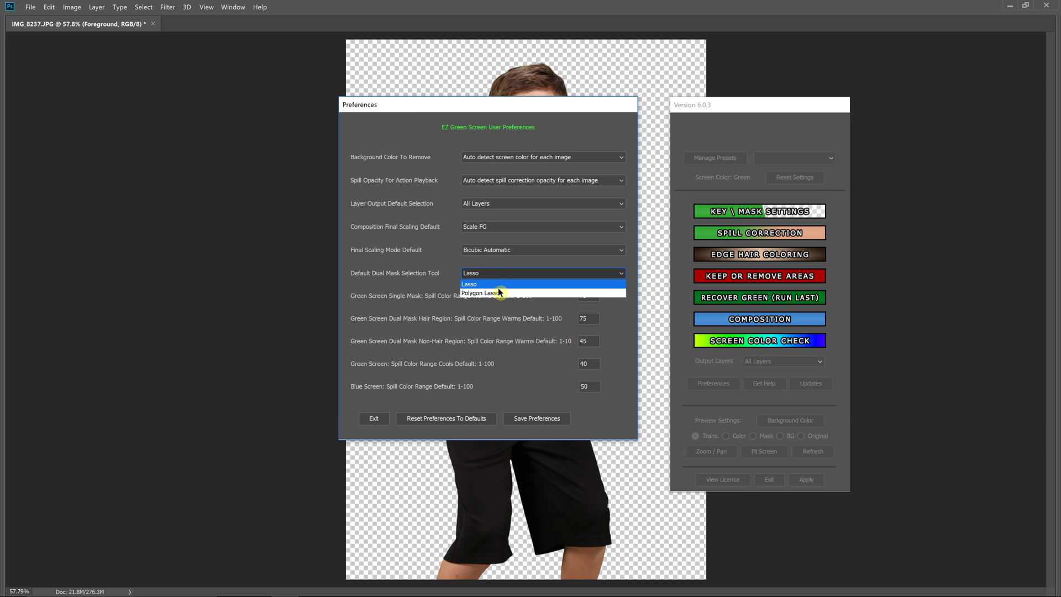
left_click(498, 292)
left_click(523, 419)
Step: Apply the extraction, and revert the photo to the Deselect state in its history
left_click(756, 303)
left_click(806, 479)
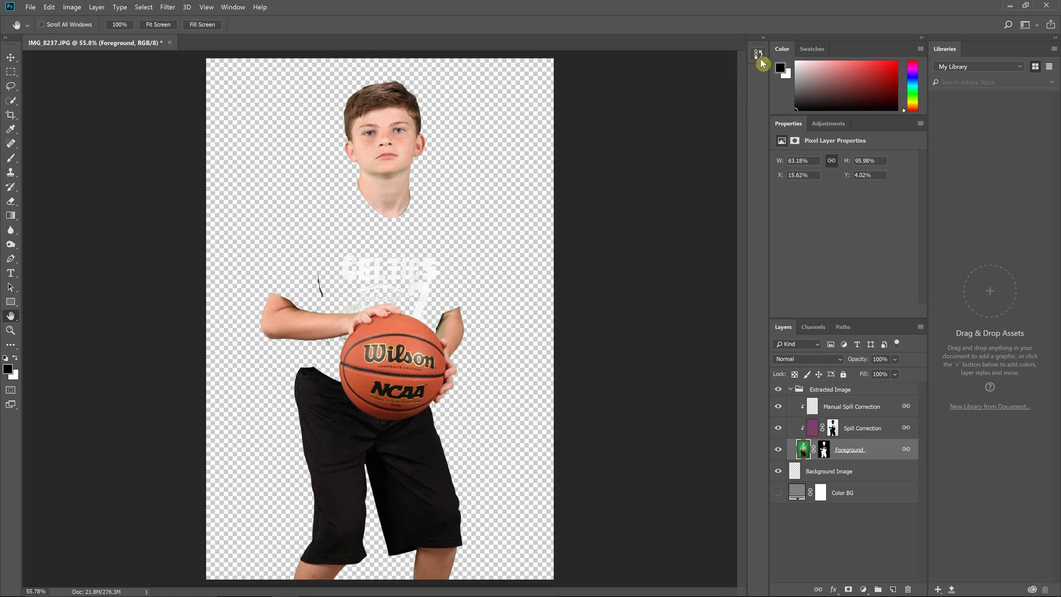
left_click(759, 54)
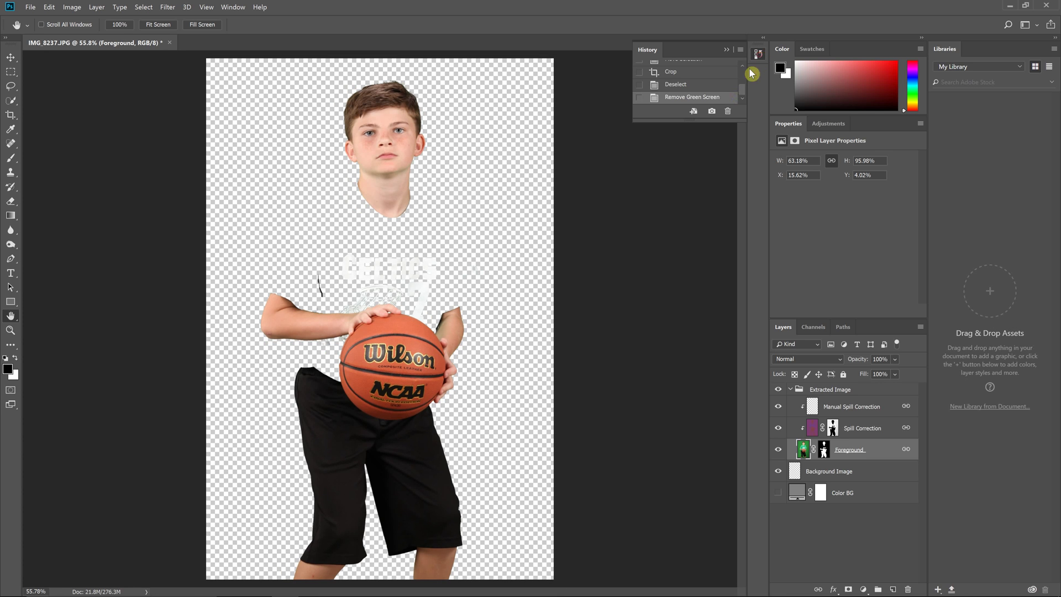
left_click(710, 85)
left_click(726, 50)
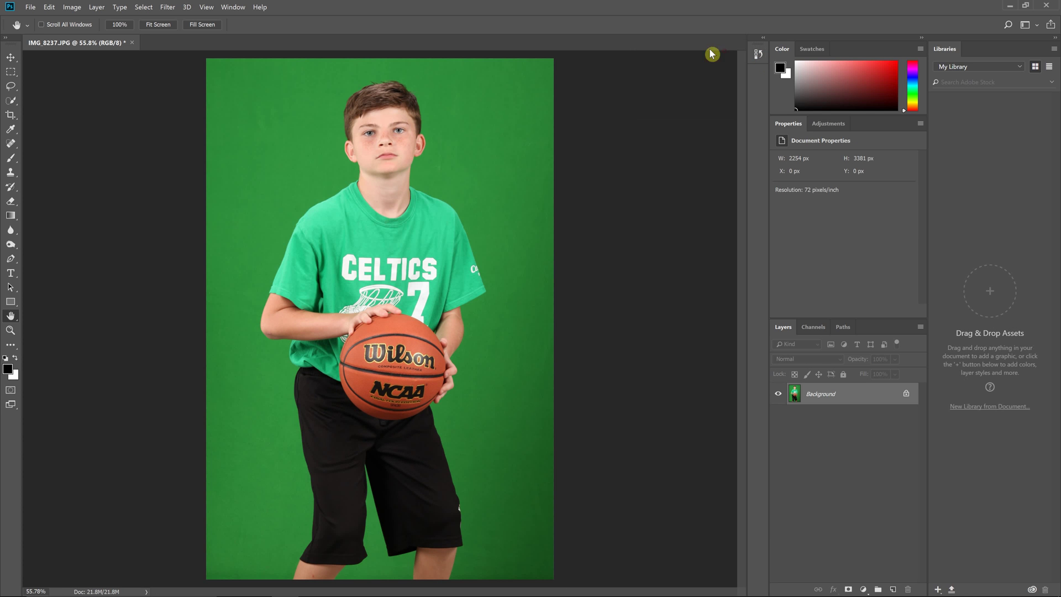
Step: Extract the boy again with EZ Green Screen - Dual Mask, loosely selecting the hair with the Lasso tool
left_click(167, 7)
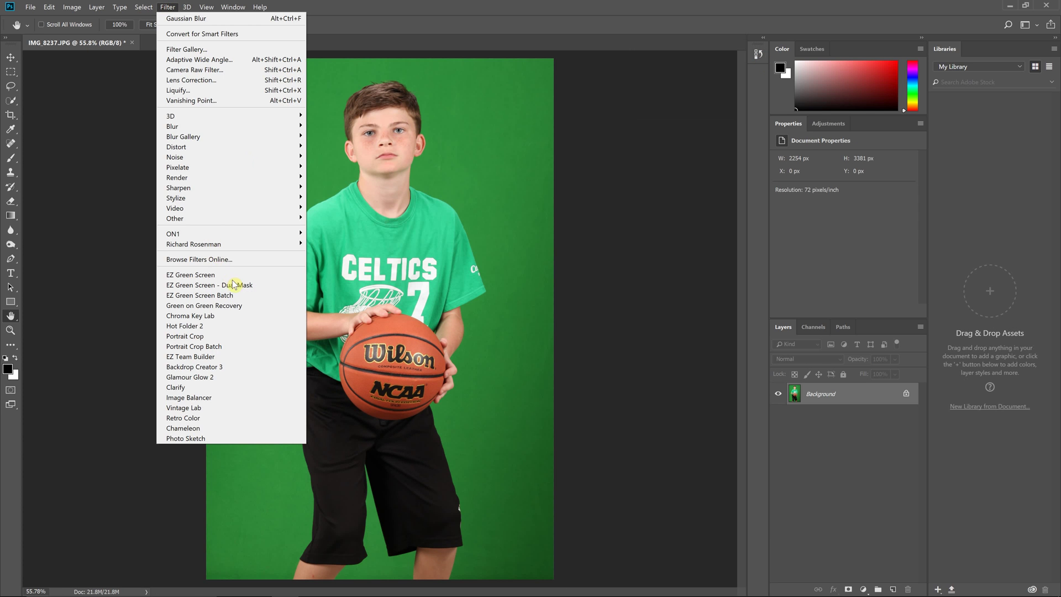
left_click(232, 285)
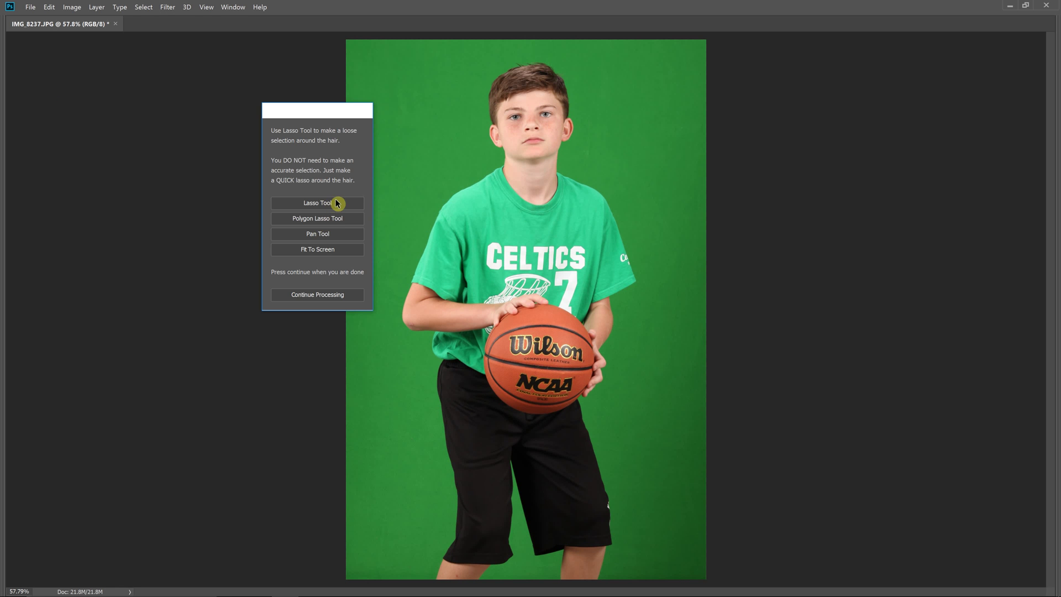
left_click(336, 204)
mouse_move(569, 116)
left_mouse_down()
mouse_move(595, 93)
mouse_move(560, 45)
mouse_move(484, 48)
mouse_move(470, 105)
mouse_move(494, 123)
mouse_move(541, 124)
mouse_move(540, 135)
left_mouse_up()
left_click(349, 295)
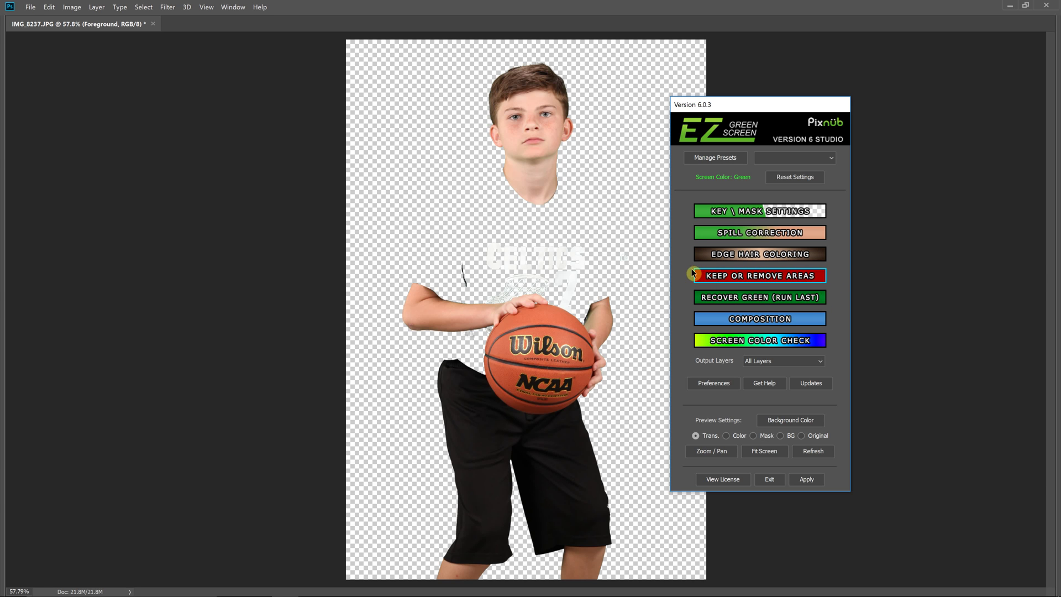
Step: Run the green recovery with a rectangular sample of the green screen and a loose lasso around the green shirt
left_click(738, 300)
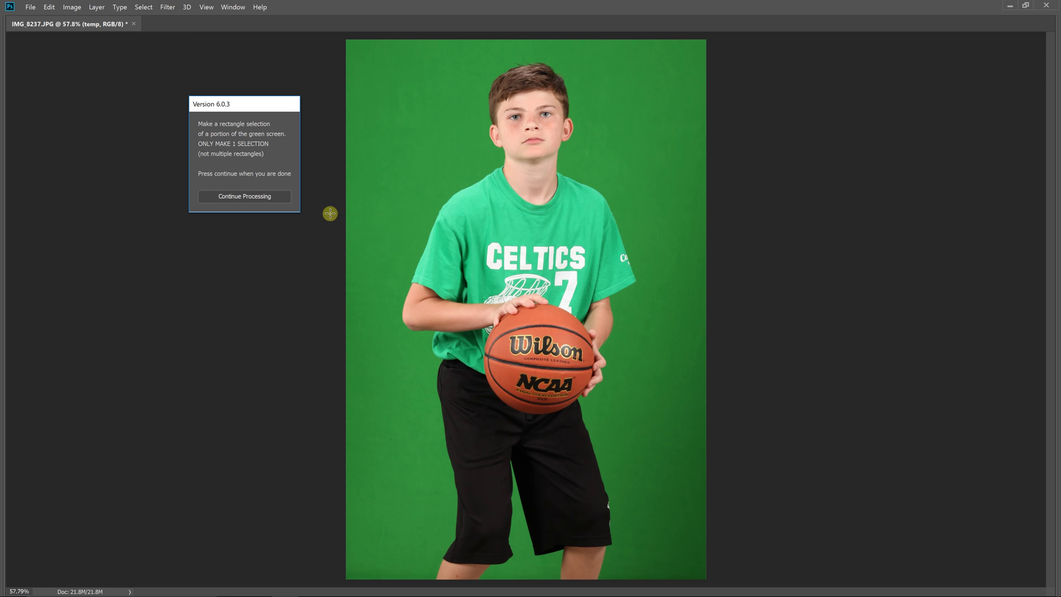
left_click_drag(362, 356, 432, 423)
left_click(287, 202)
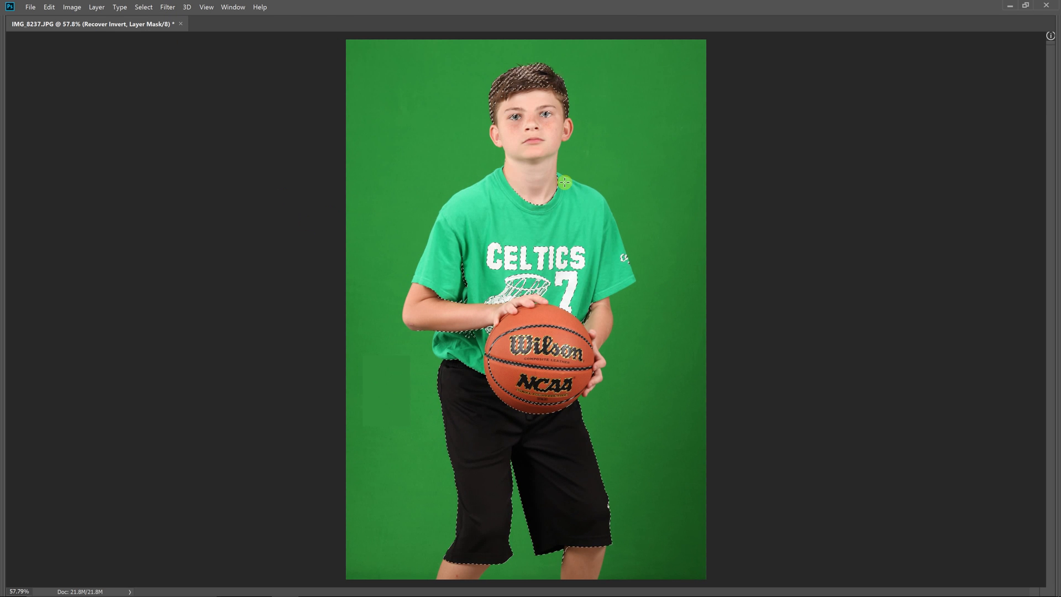
mouse_move(510, 171)
left_mouse_down()
mouse_move(450, 171)
mouse_move(403, 233)
mouse_move(397, 273)
mouse_move(424, 321)
mouse_move(431, 365)
mouse_move(520, 388)
mouse_move(603, 310)
mouse_move(647, 291)
mouse_move(624, 191)
mouse_move(568, 165)
mouse_move(513, 171)
left_mouse_up()
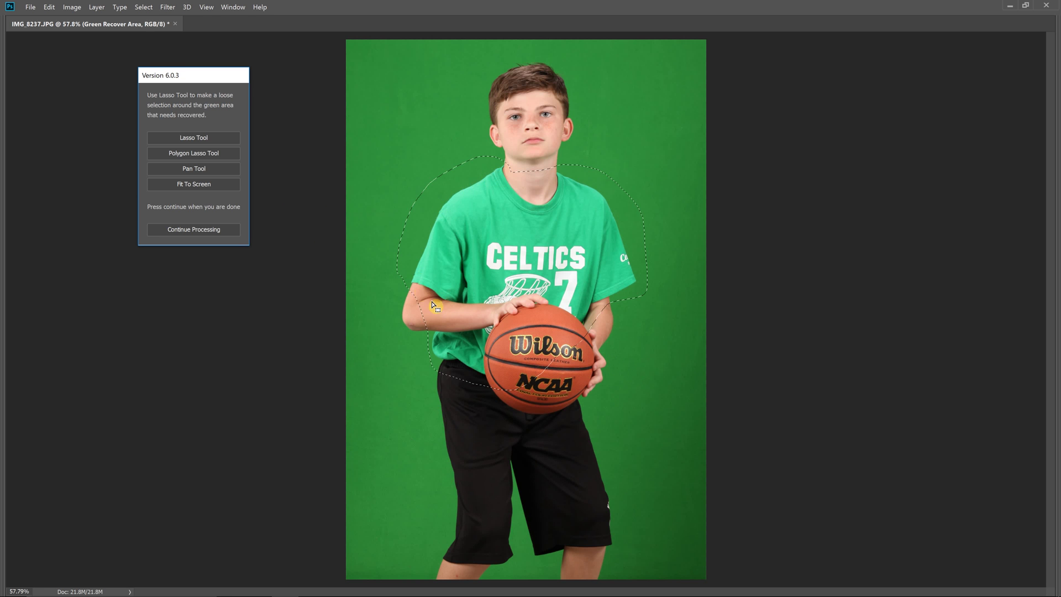
left_click(220, 233)
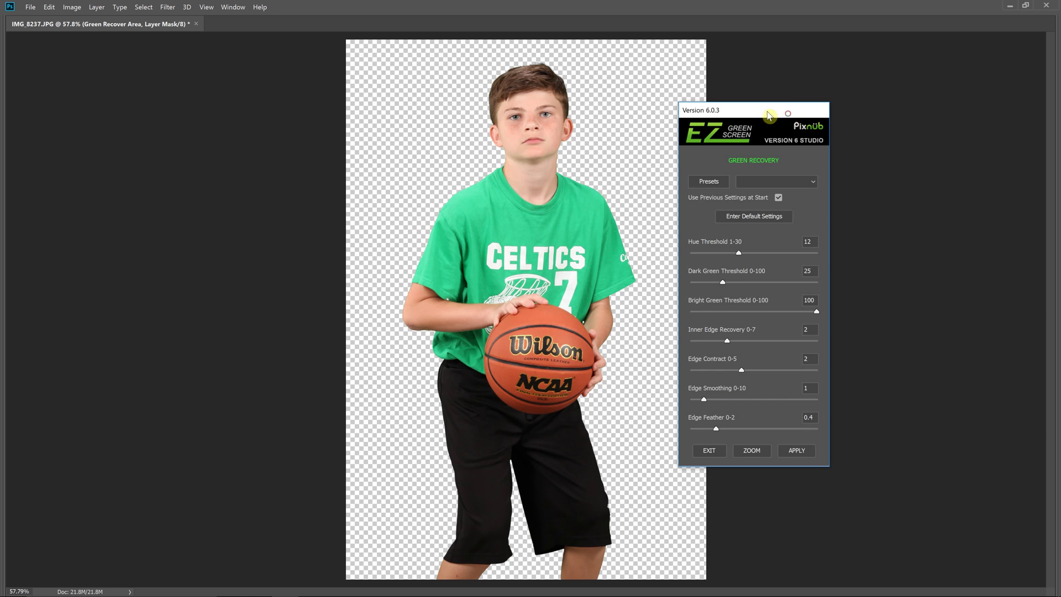
Step: Enter the default green recovery settings, adjust the Hue Threshold and apply the recovery to the shirt
left_click_drag(790, 116, 747, 106)
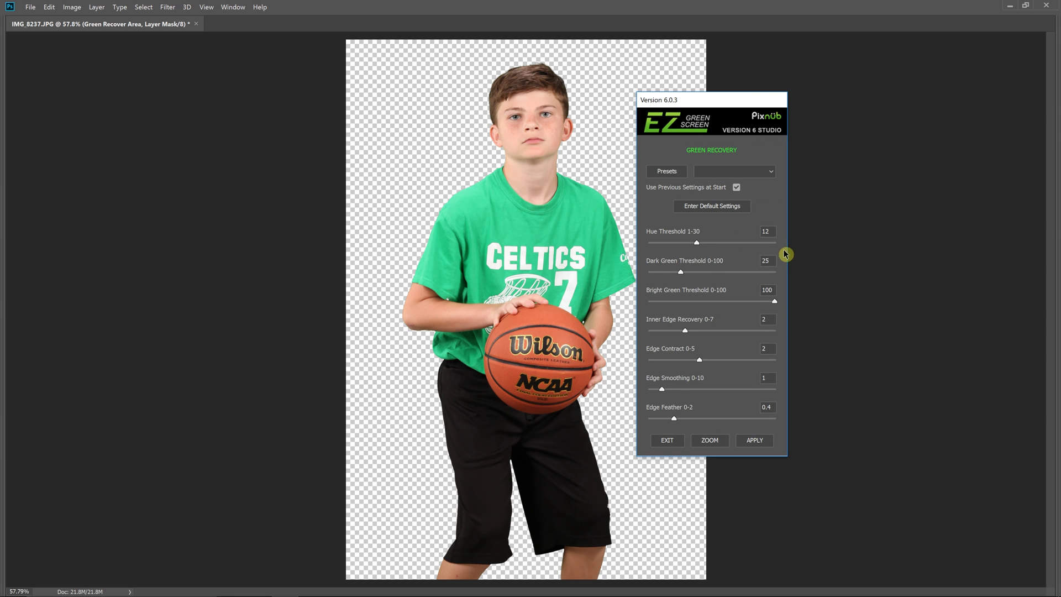
left_click(725, 209)
left_click(686, 210)
left_click_drag(682, 245, 673, 244)
left_click(680, 244)
left_click(753, 440)
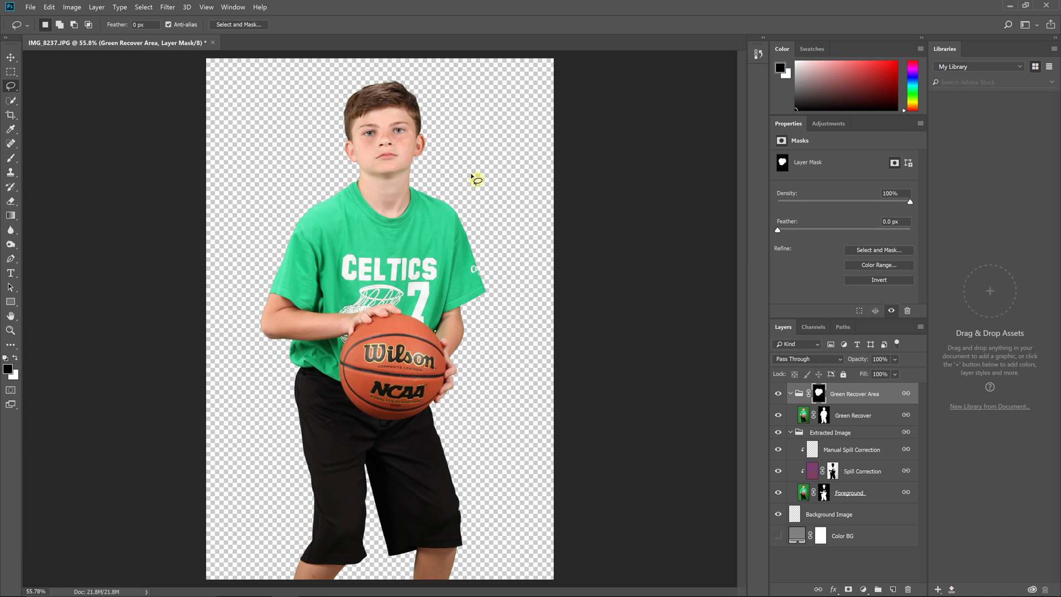
Step: Close IMG_8237.JPG without saving the changes
left_click(214, 43)
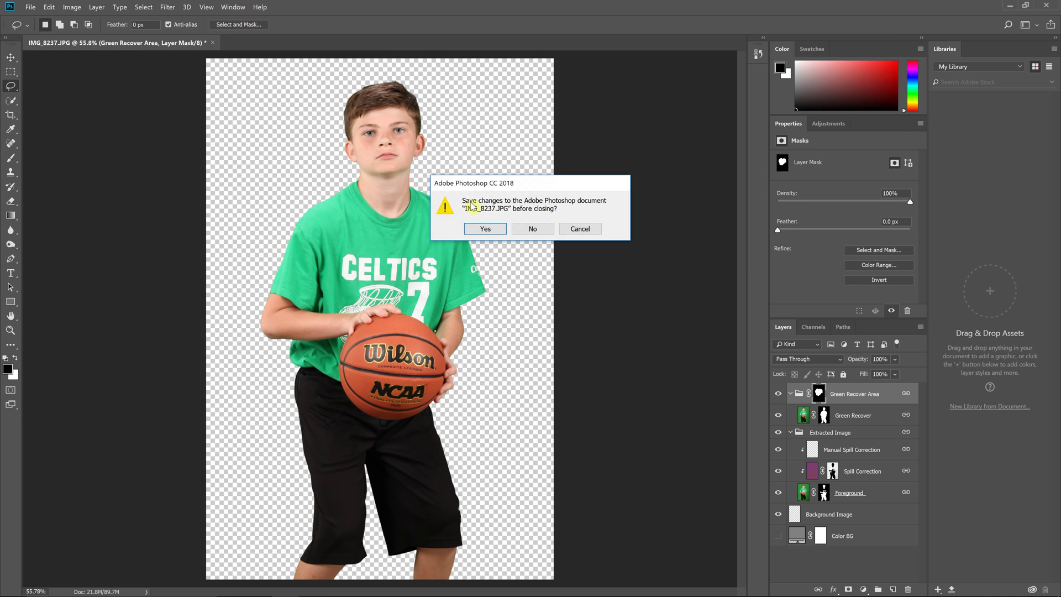
left_click(539, 230)
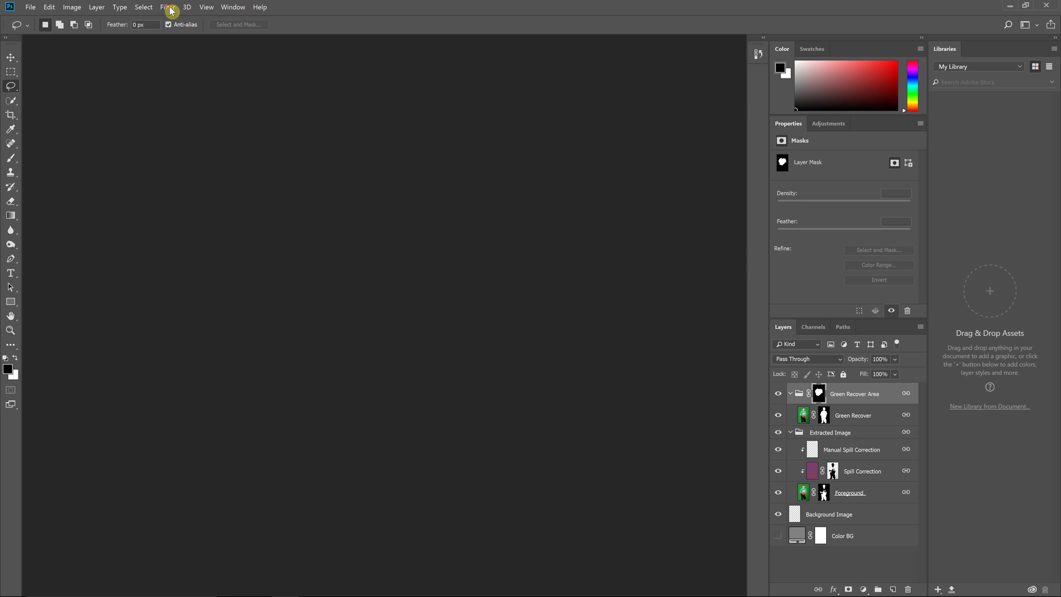
Step: Run an EZ Green Screen batch of type Extractions + Green Recovery with the file and workflow settings already entered
left_click(169, 8)
left_click(240, 295)
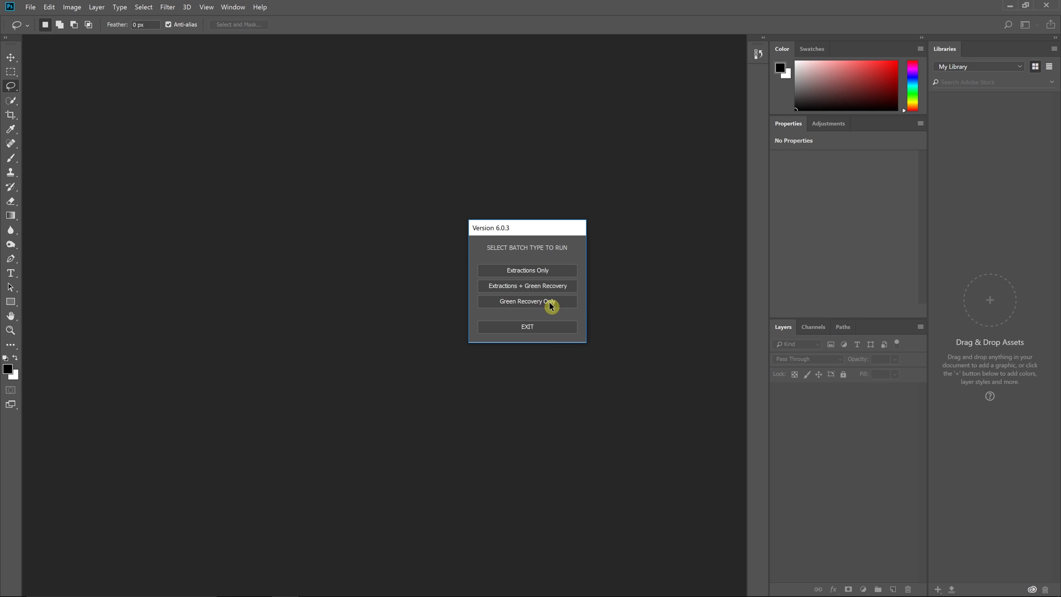
left_click(480, 288)
left_click(526, 284)
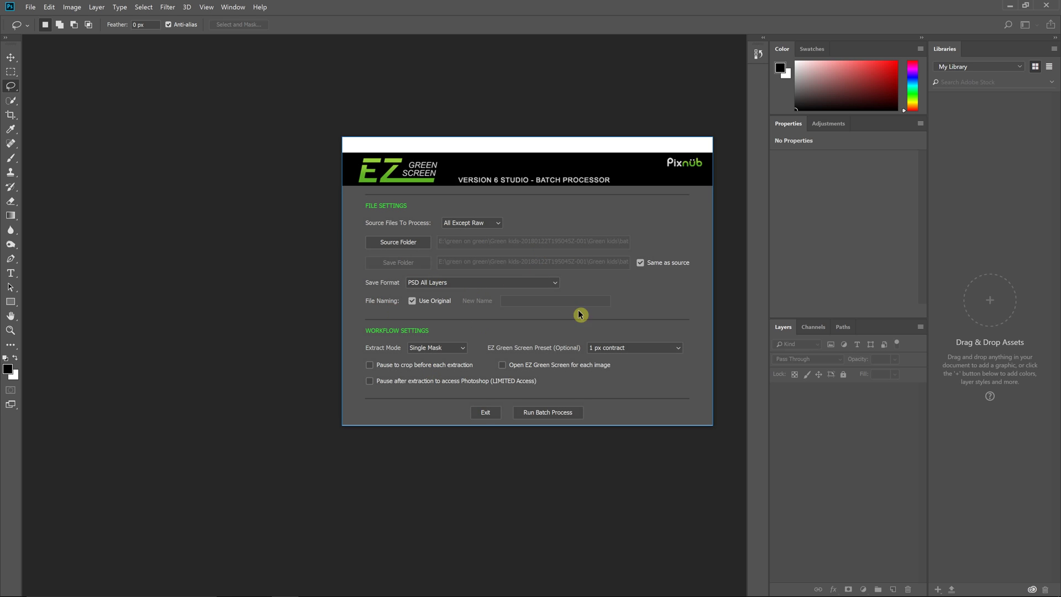
left_click(540, 416)
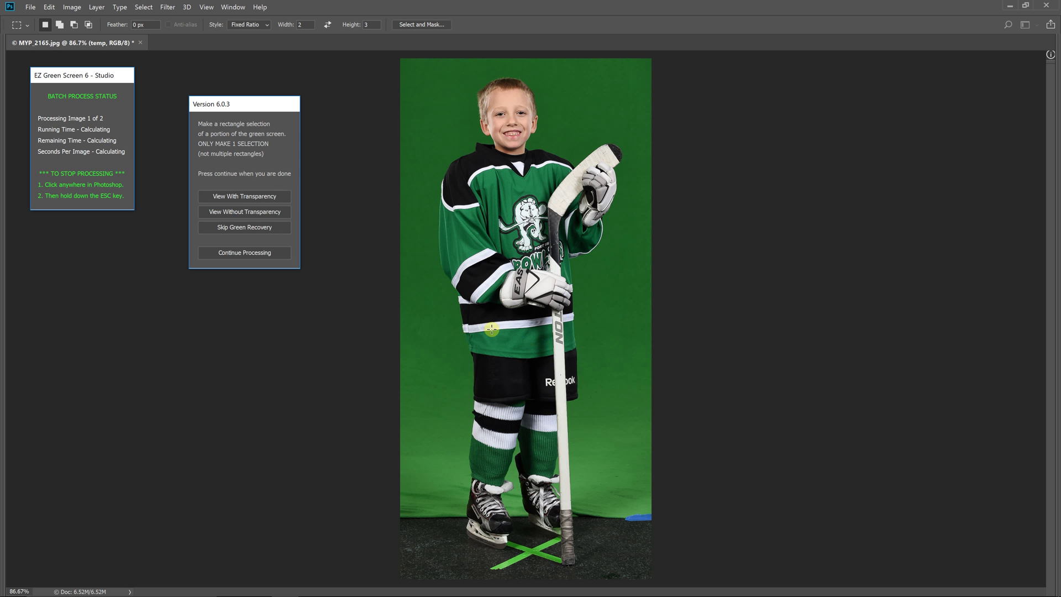
Step: Sample a rectangle of green screen beside the first hockey player and loosely lasso his green jersey and socks for recovery
left_click_drag(421, 328, 458, 374)
left_click(276, 251)
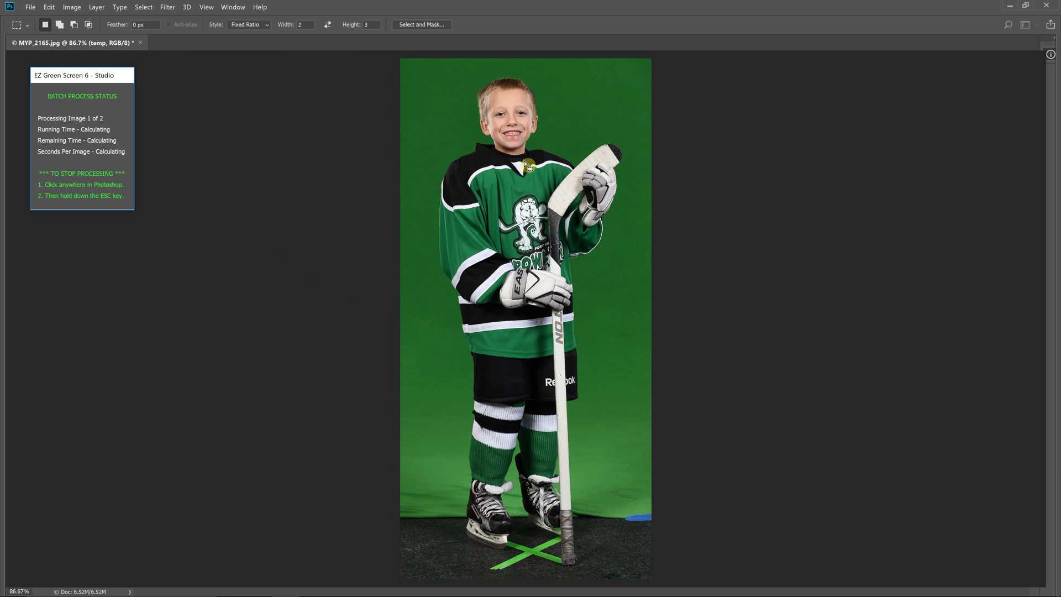
mouse_move(515, 159)
left_mouse_down()
mouse_move(438, 162)
mouse_move(431, 297)
mouse_move(437, 456)
mouse_move(457, 489)
mouse_move(509, 500)
mouse_move(542, 498)
mouse_move(570, 465)
mouse_move(619, 228)
mouse_move(616, 198)
mouse_move(556, 160)
left_mouse_up()
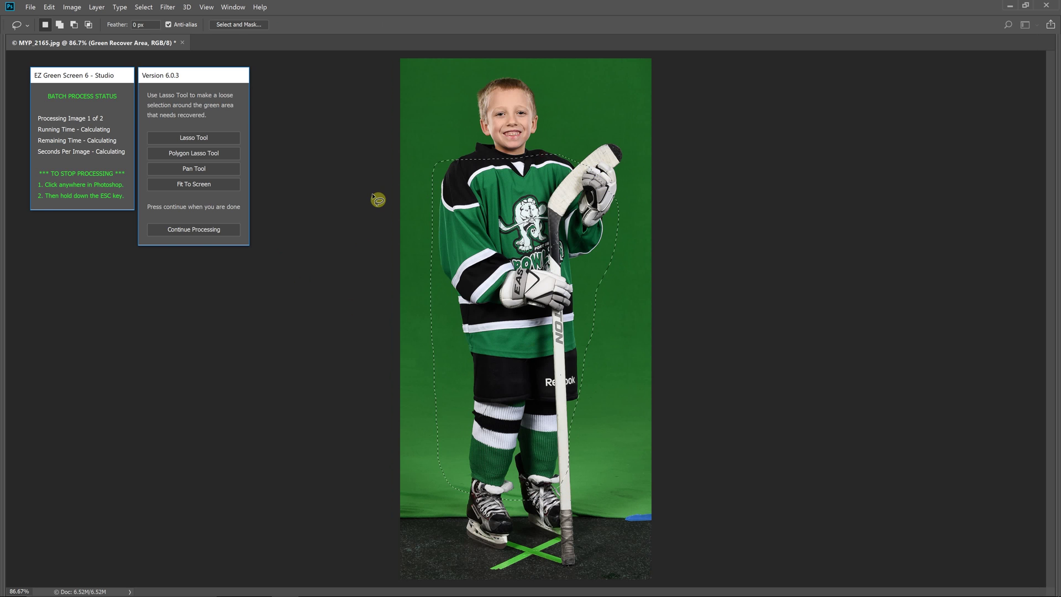
left_click(197, 230)
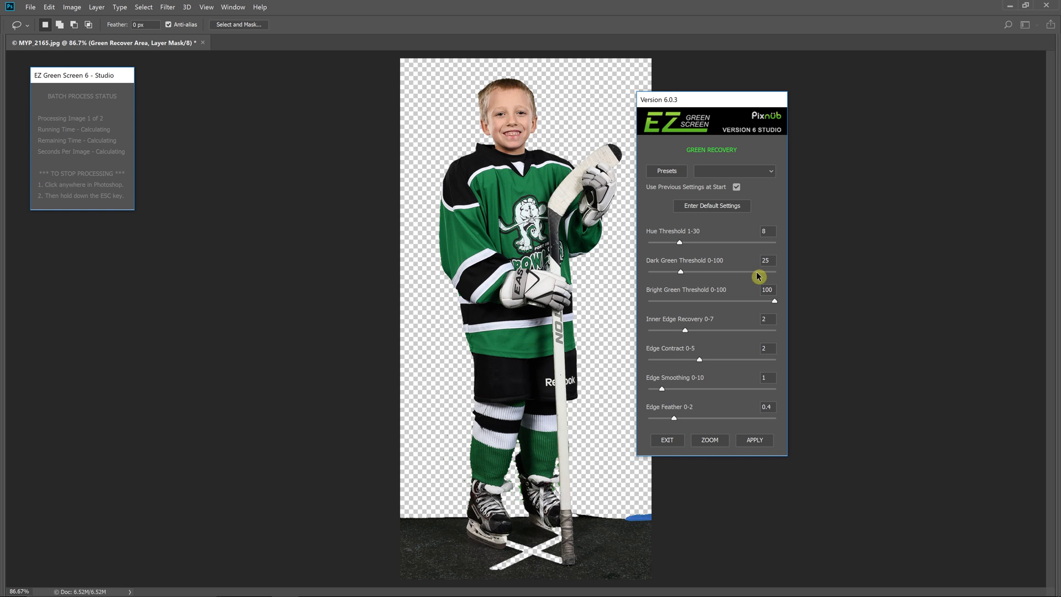
Step: Set the Hue Threshold to 12 and apply the green recovery to the first hockey player
mouse_move(679, 242)
left_mouse_down()
mouse_move(658, 240)
mouse_move(661, 248)
mouse_move(696, 243)
left_mouse_up()
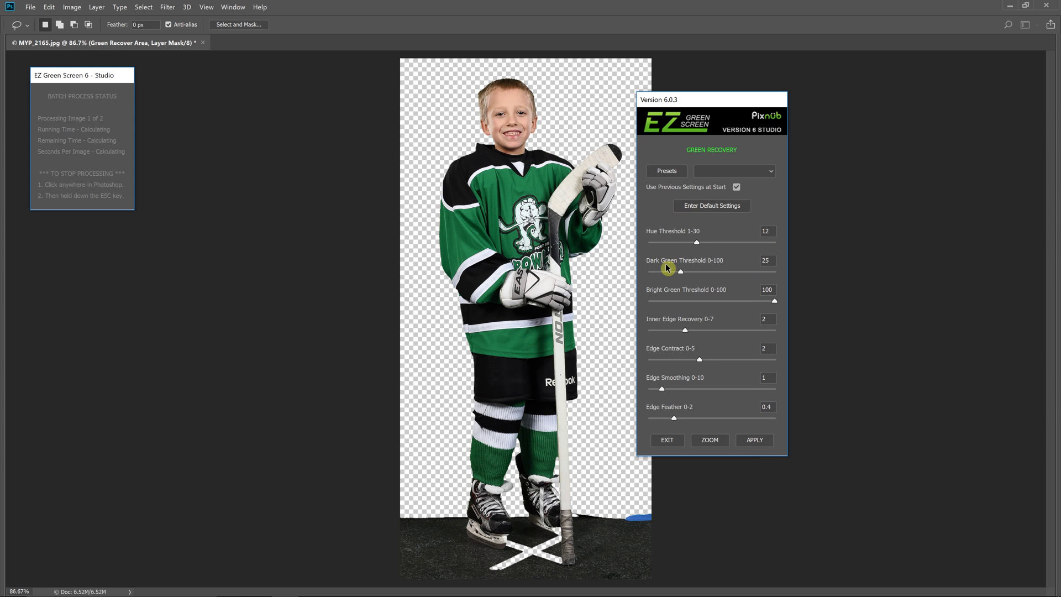
left_click(755, 441)
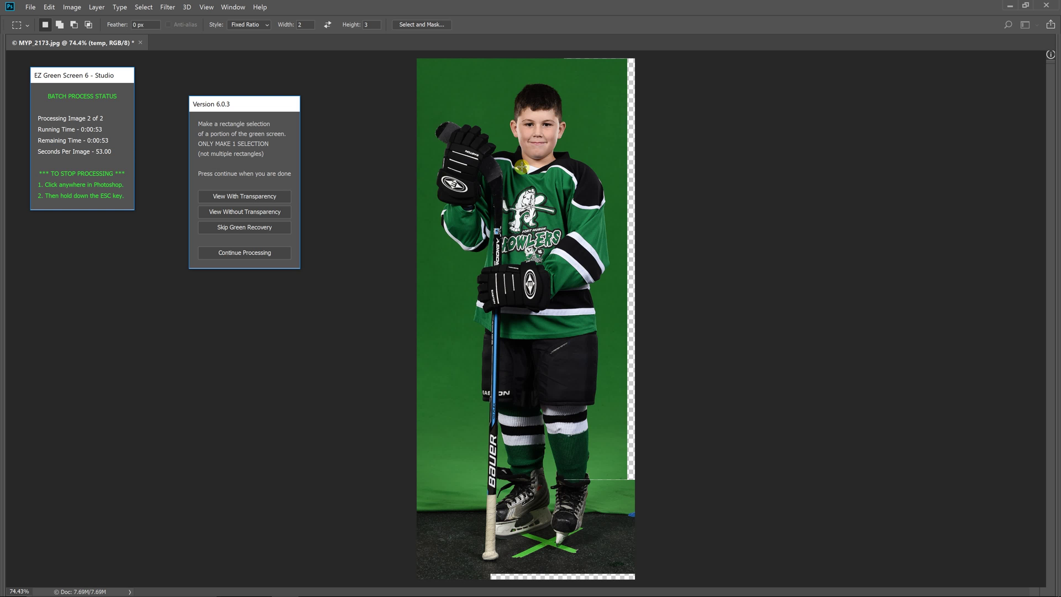
Step: Sample a green screen rectangle about 12.8% by 8.1% beside the second player and loosely lasso his green jersey and socks for recovery
left_click_drag(432, 307, 464, 350)
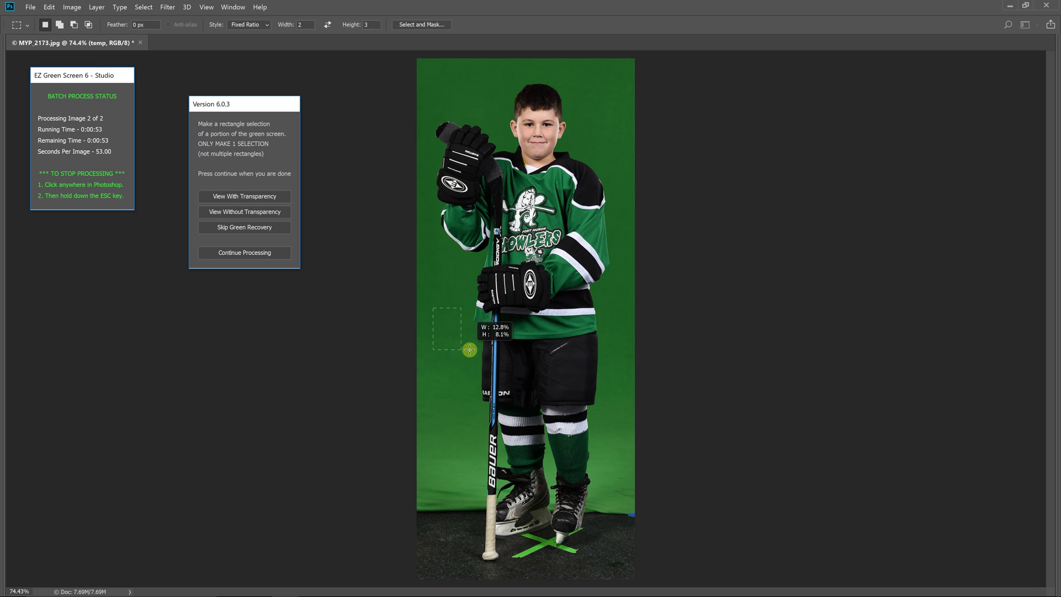
left_click(281, 256)
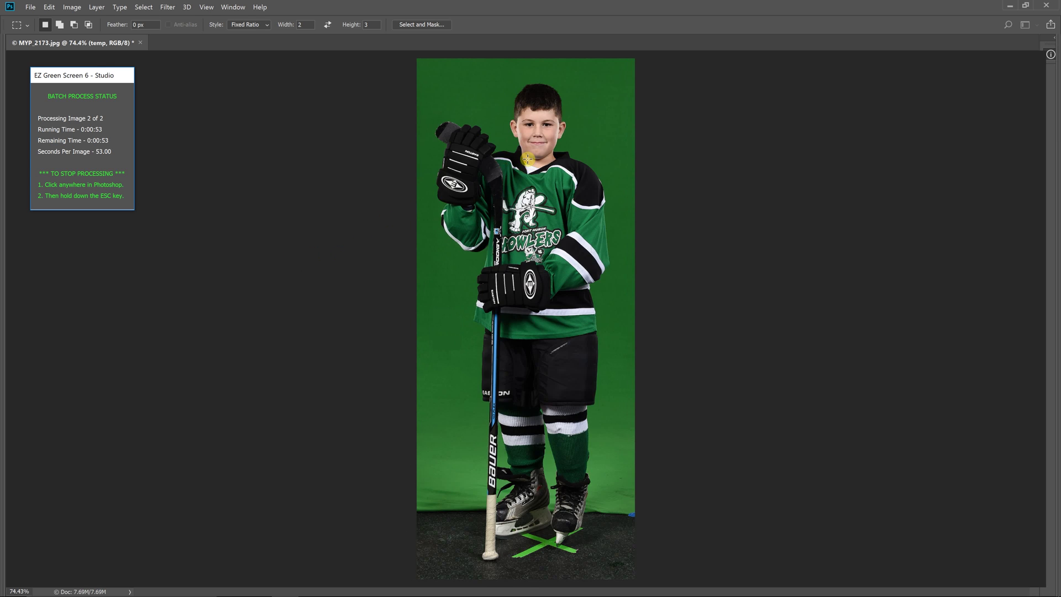
mouse_move(450, 187)
left_mouse_down()
mouse_move(448, 377)
mouse_move(474, 461)
mouse_move(501, 486)
mouse_move(584, 491)
mouse_move(623, 270)
left_mouse_up()
mouse_move(622, 195)
left_mouse_down()
mouse_move(610, 176)
mouse_move(539, 162)
left_mouse_up()
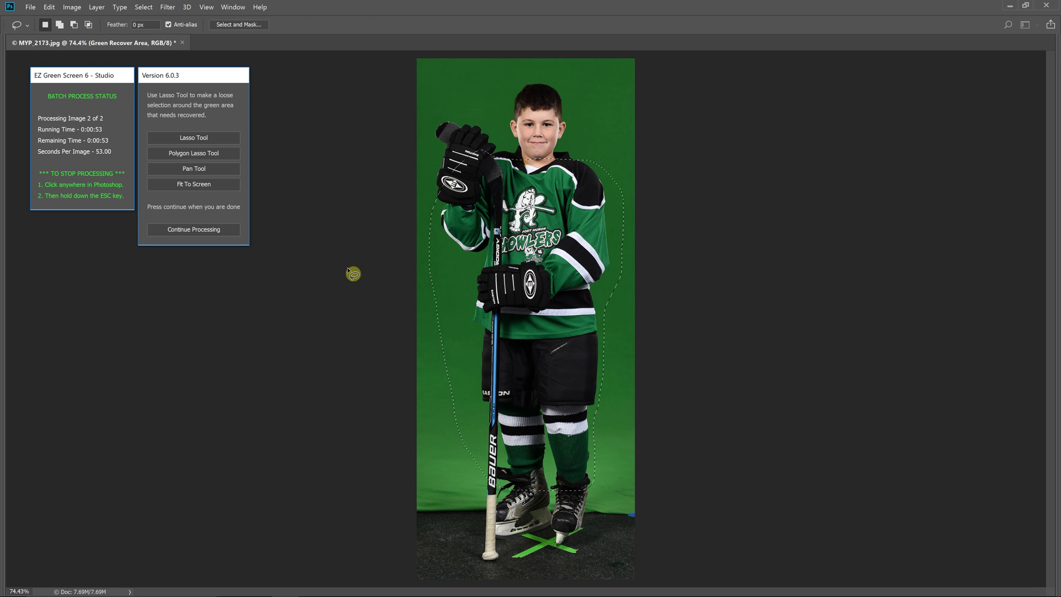
left_click(200, 230)
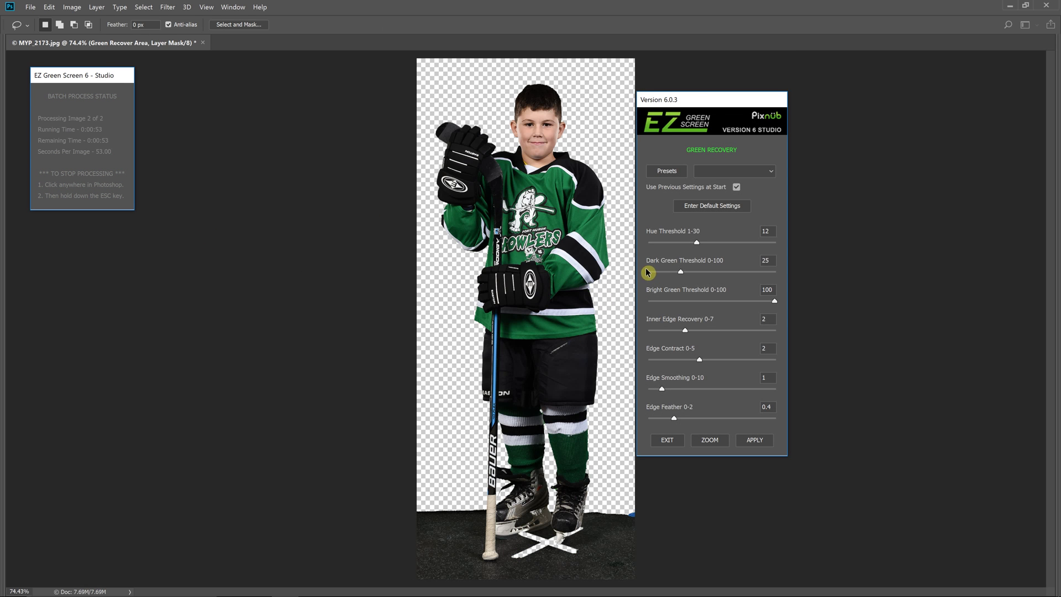
Step: Move the Green Recovery dialog clear of the second player and apply the recovery with the previous settings
mouse_move(683, 102)
left_mouse_down()
mouse_move(711, 100)
mouse_move(696, 97)
left_mouse_up()
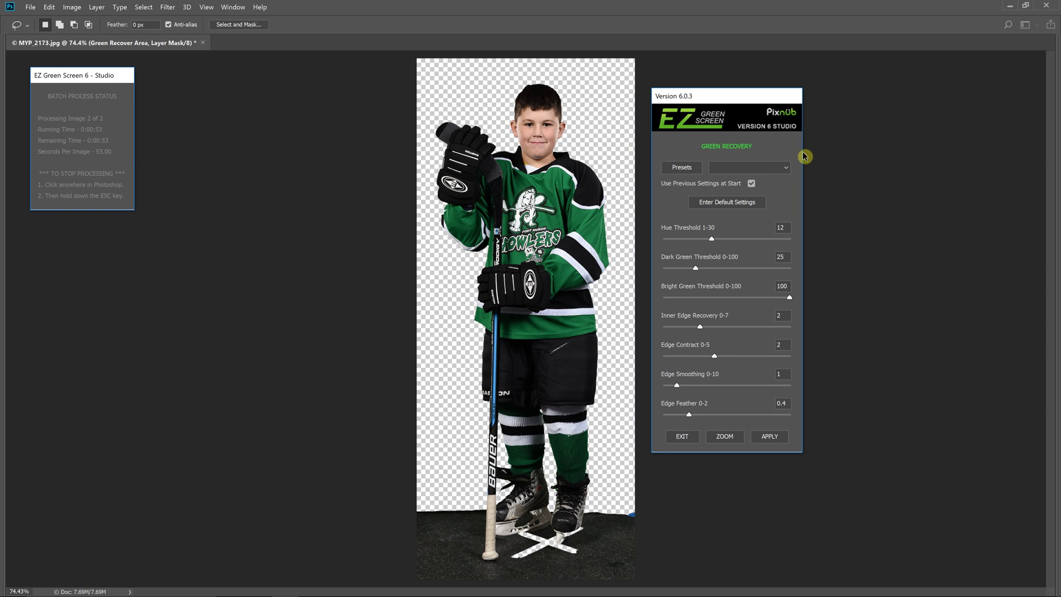
left_click(780, 437)
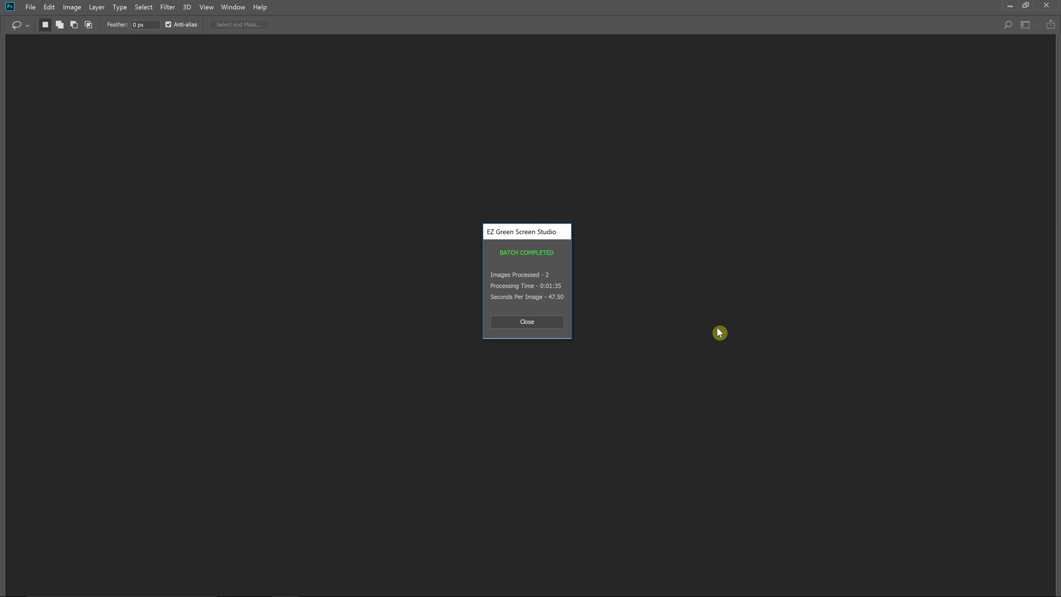